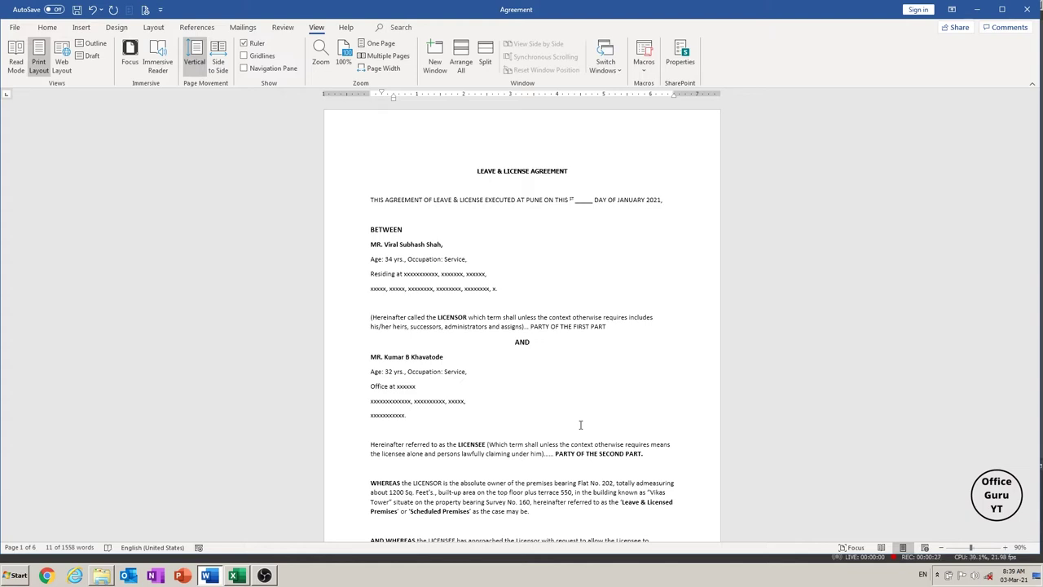
Step: Zoom the agreement from 90% to 100% and scroll down to clause 12, The Licensor Covenants
scroll(603, 426, "up", 1, "ctrl")
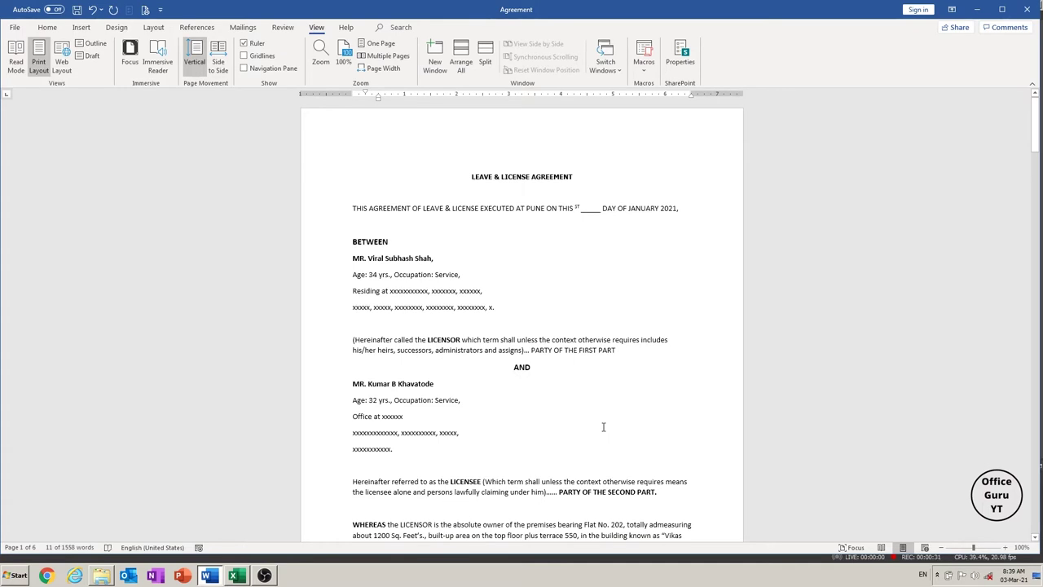
scroll(603, 426, "down", 3)
scroll(604, 426, "down", 1)
scroll(603, 424, "down", 5)
scroll(603, 421, "down", 3)
scroll(603, 422, "down", 5)
scroll(603, 426, "down", 5)
scroll(603, 426, "down", 5)
scroll(603, 426, "down", 5)
scroll(603, 426, "down", 5)
scroll(603, 426, "down", 5)
scroll(603, 426, "down", 5)
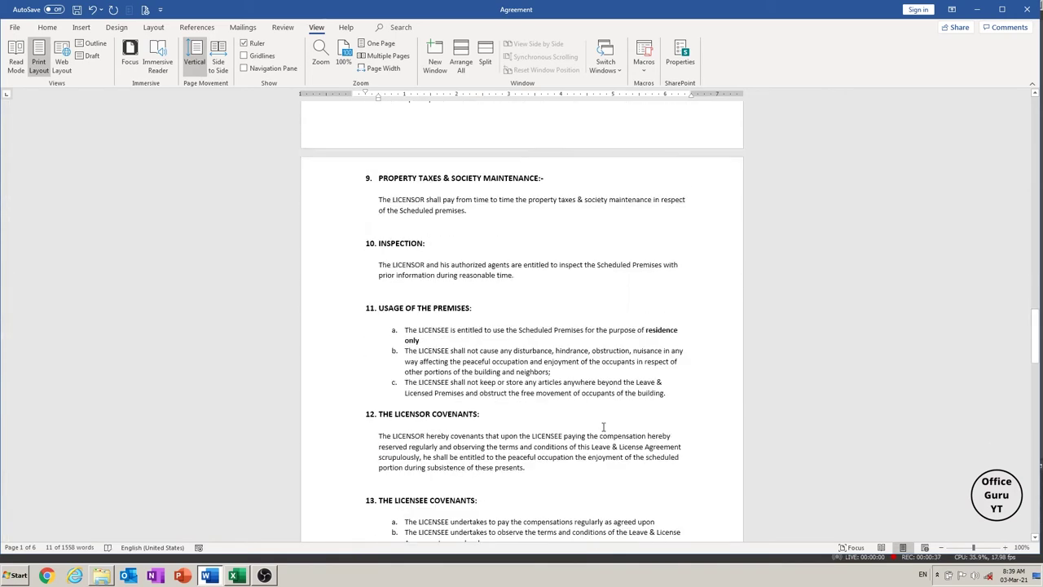
scroll(603, 426, "down", 1)
scroll(603, 426, "down", 3)
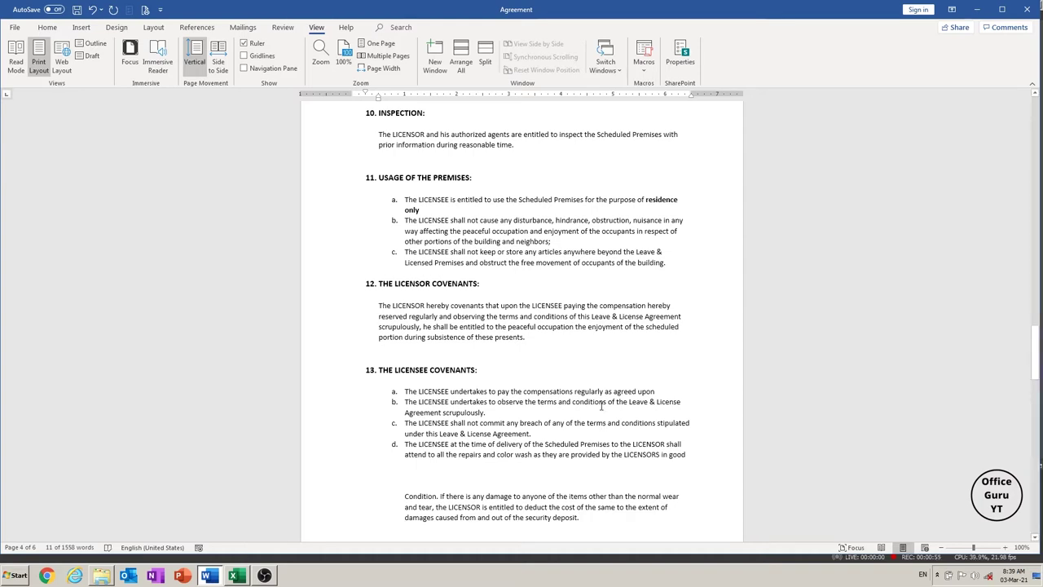
scroll(601, 405, "up", 3, "ctrl")
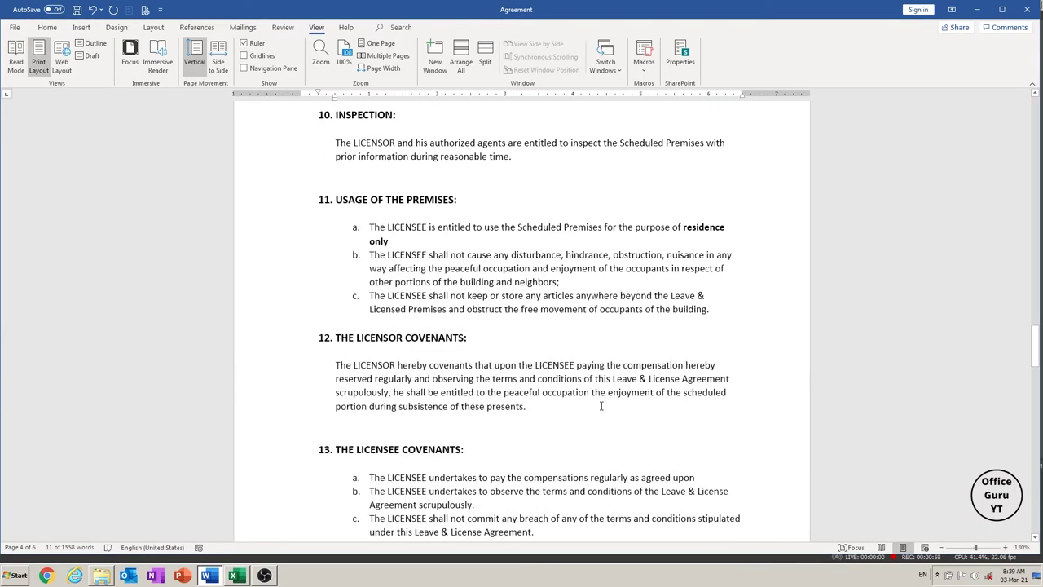
Step: Magnify clause 12 to 180% and place the insertion point after the word 'peaceful'
scroll(601, 405, "down", 1)
scroll(601, 405, "up", 1, "ctrl")
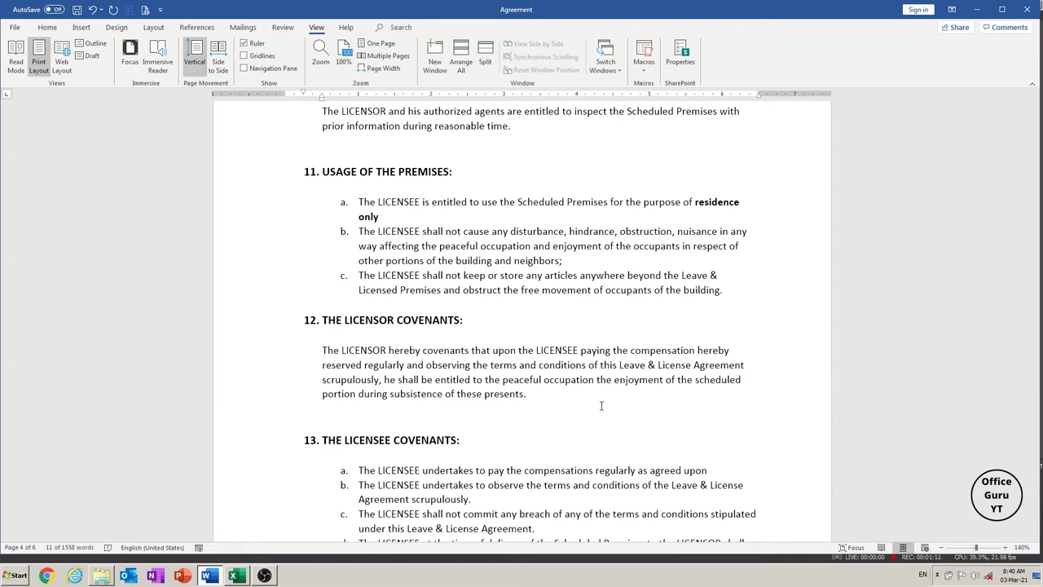
scroll(602, 405, "down", 1)
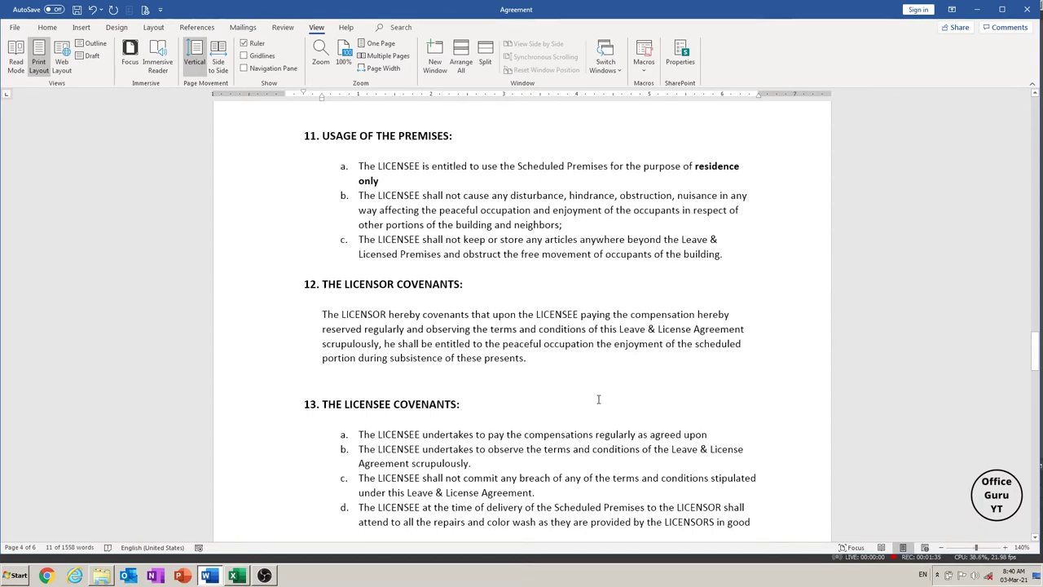
scroll(598, 399, "up", 1)
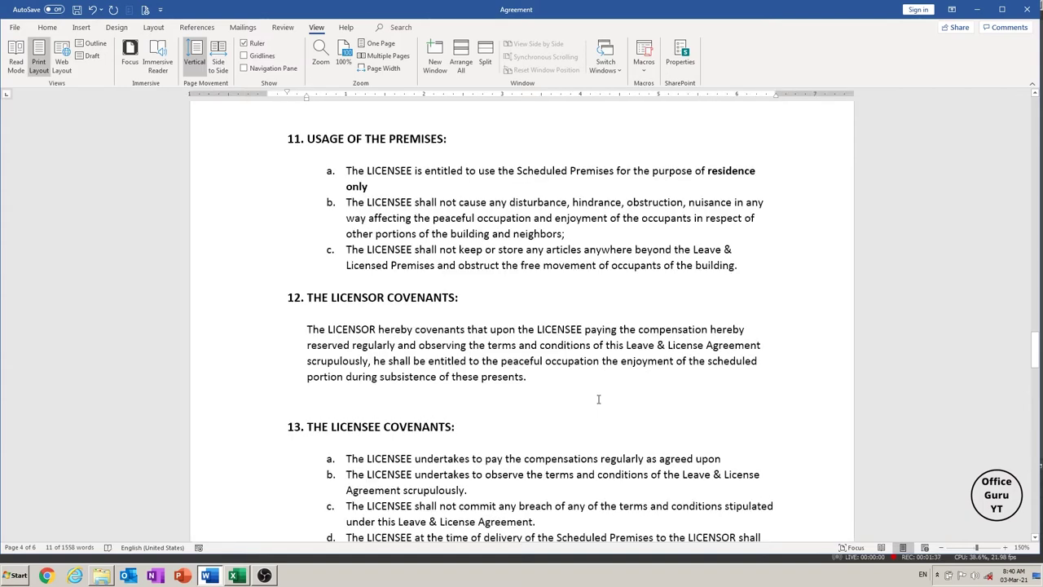
scroll(599, 399, "up", 1)
scroll(598, 400, "up", 1)
scroll(598, 399, "up", 1)
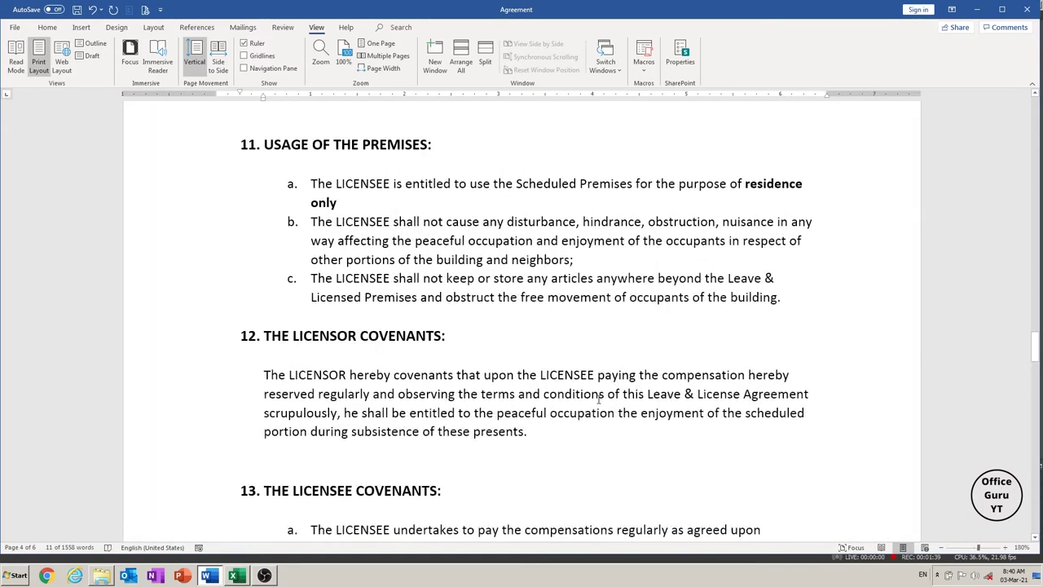
scroll(598, 399, "down", 2)
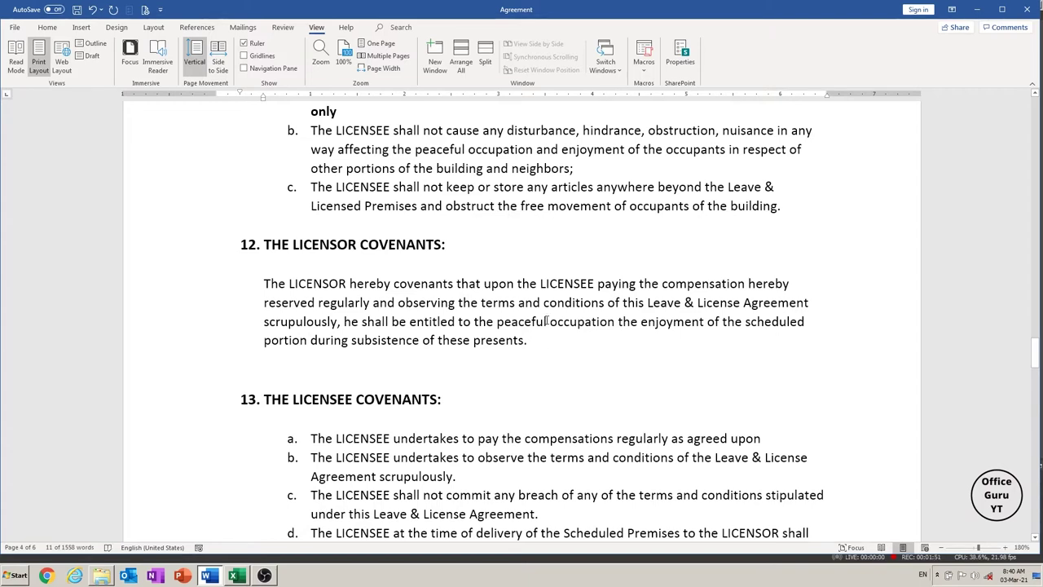
left_click(546, 321)
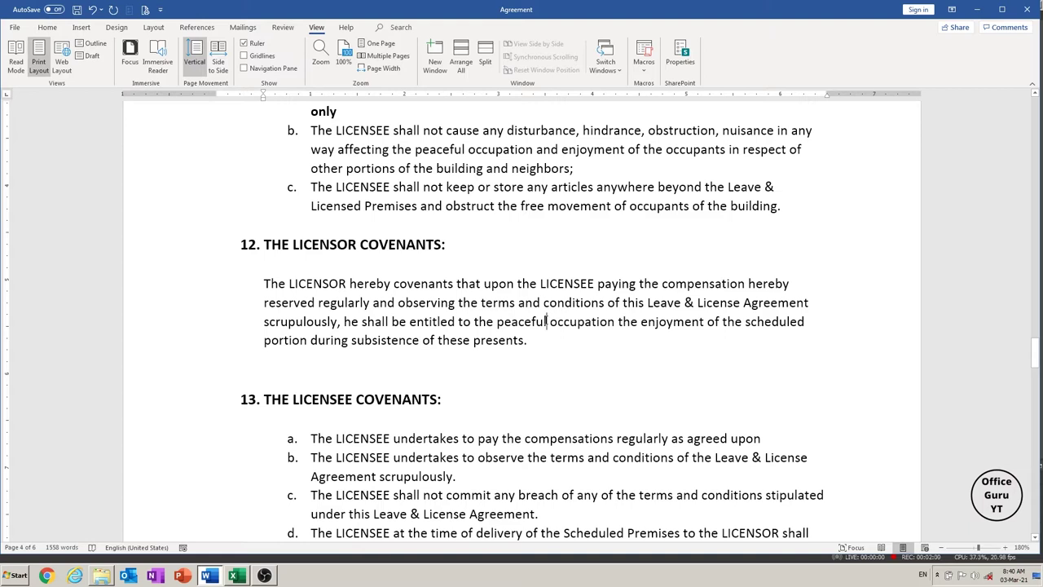
key("shift+Left")
key("shift+Left")
key("shift+Left")
key("shift+Left")
key("shift+Left")
key("shift+Left")
key("shift+Left")
key("shift+Left")
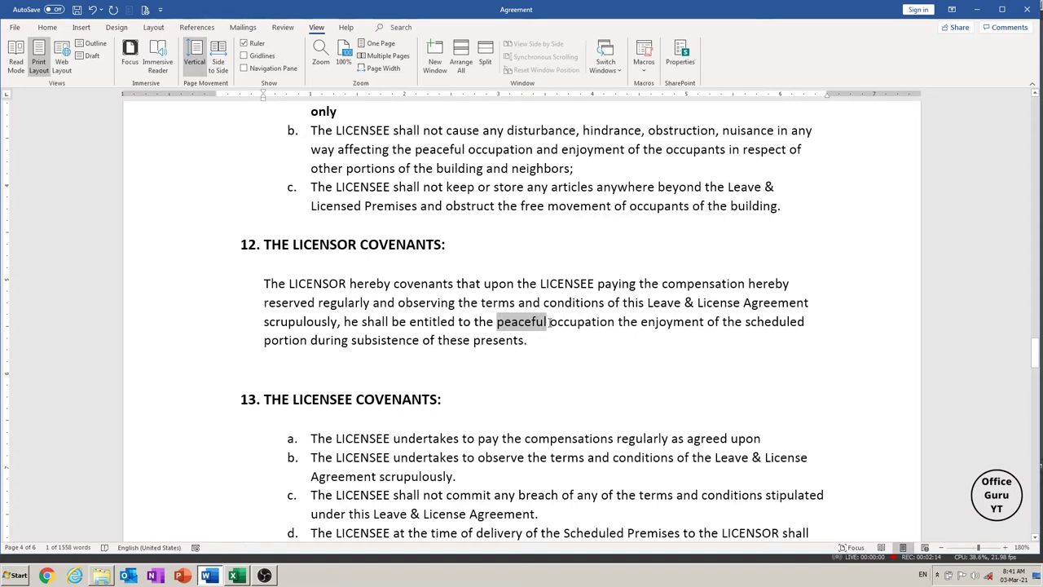
left_click(554, 363)
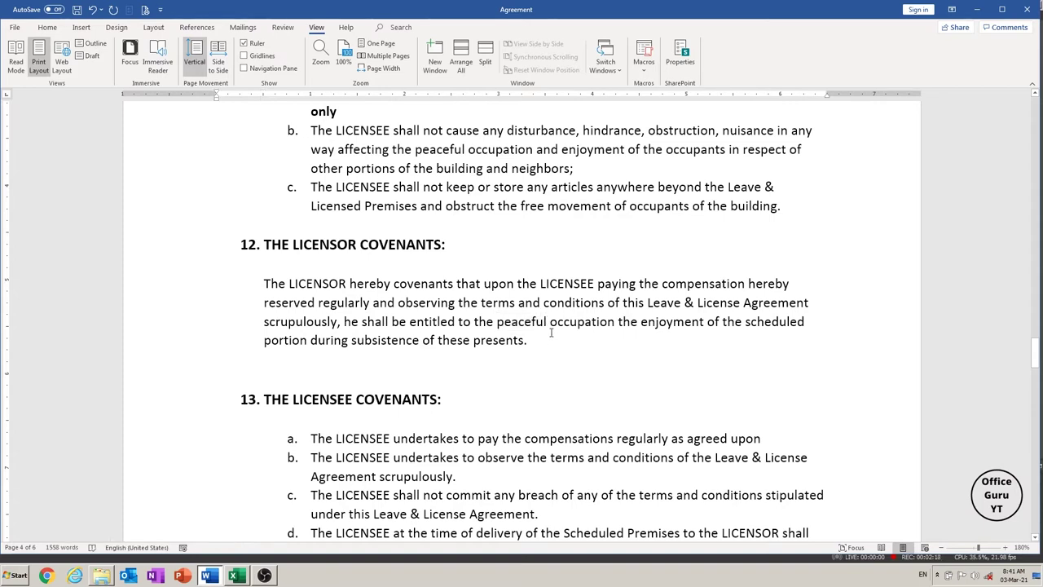
left_click(550, 321)
left_click_drag(551, 322, 615, 321)
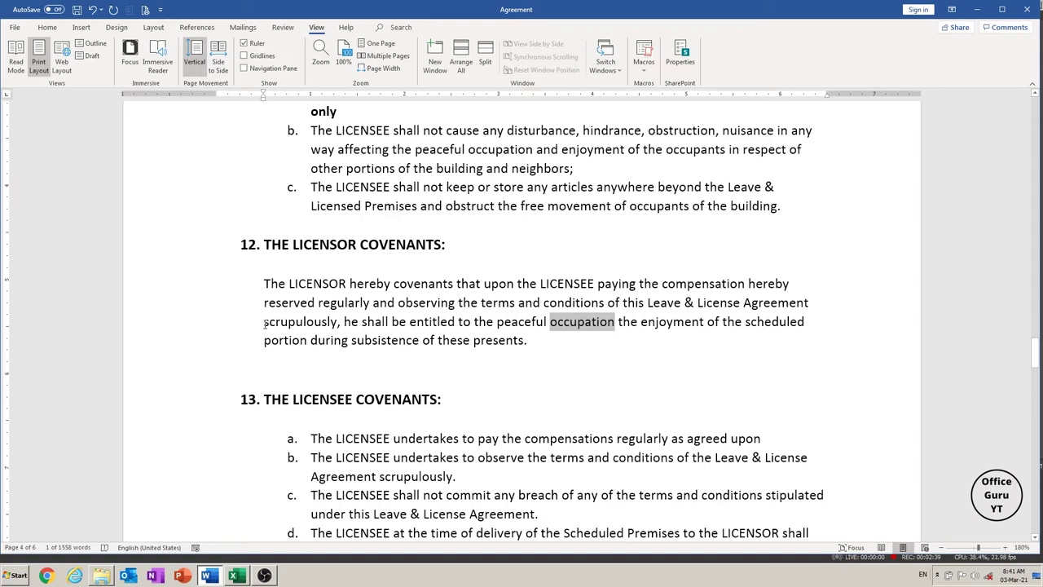
left_click(551, 375)
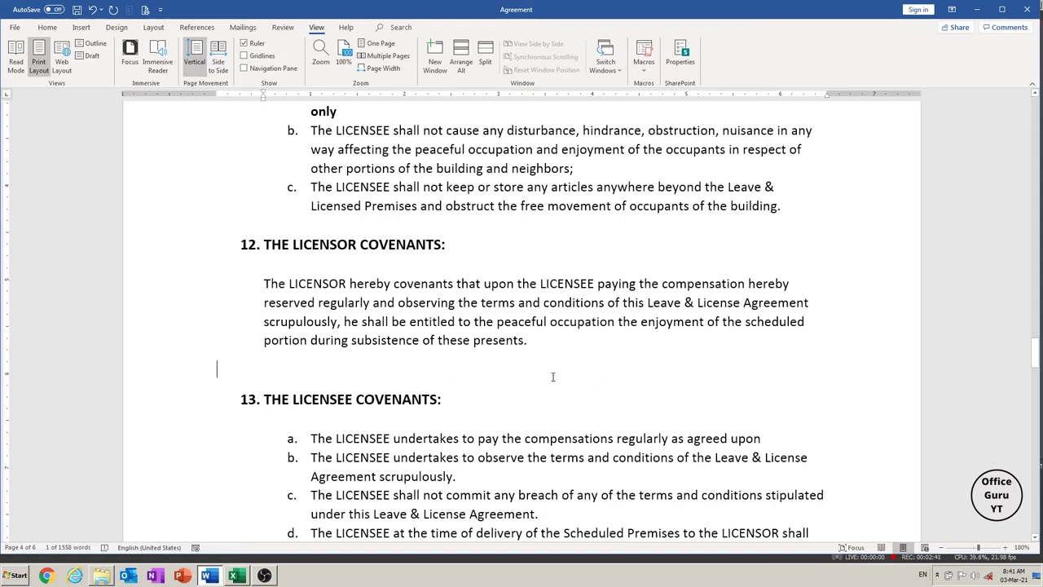
left_click(263, 323)
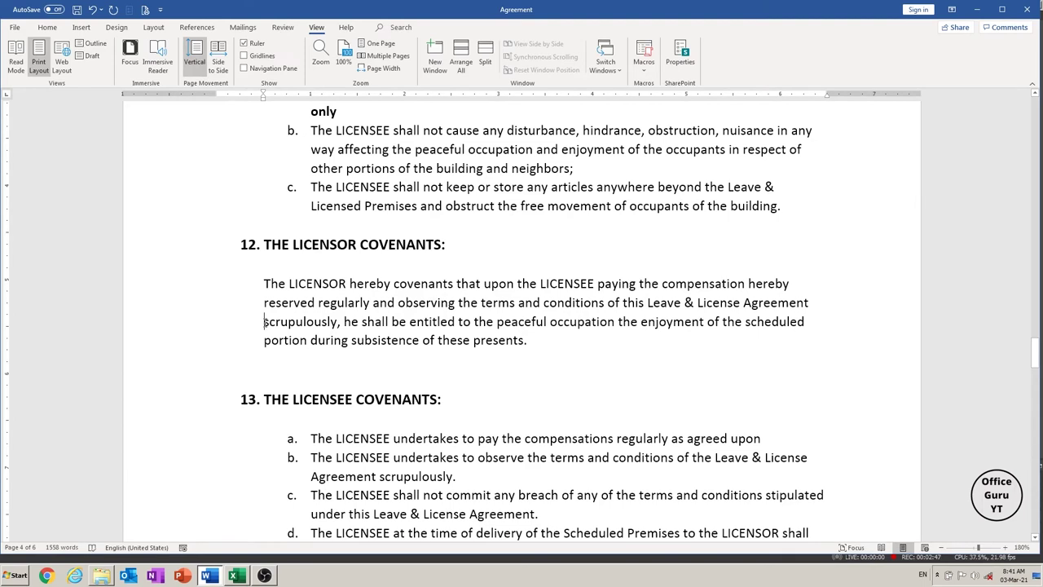
left_click_drag(264, 322, 782, 326)
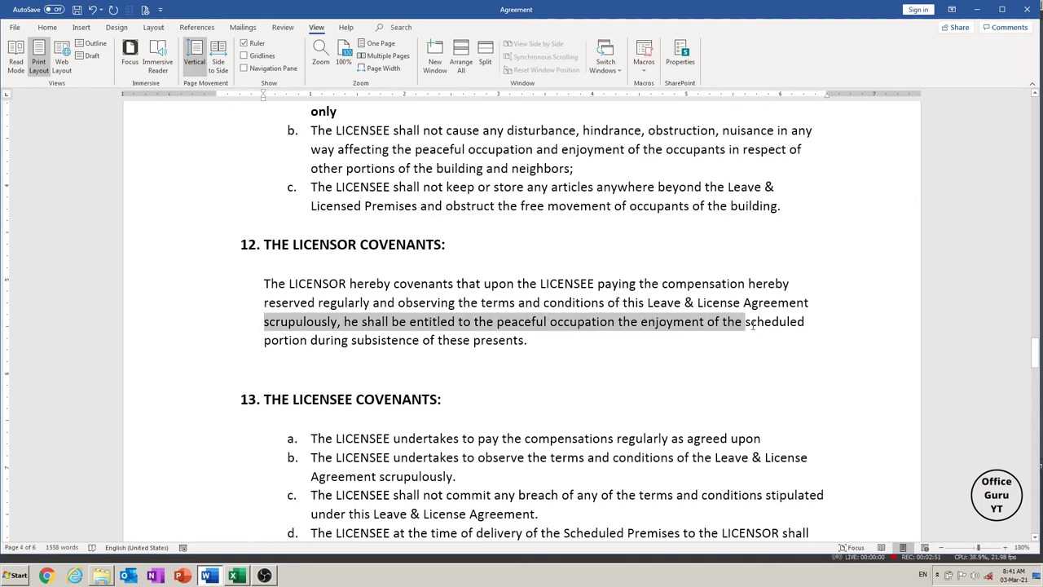
left_click_drag(783, 325, 799, 324)
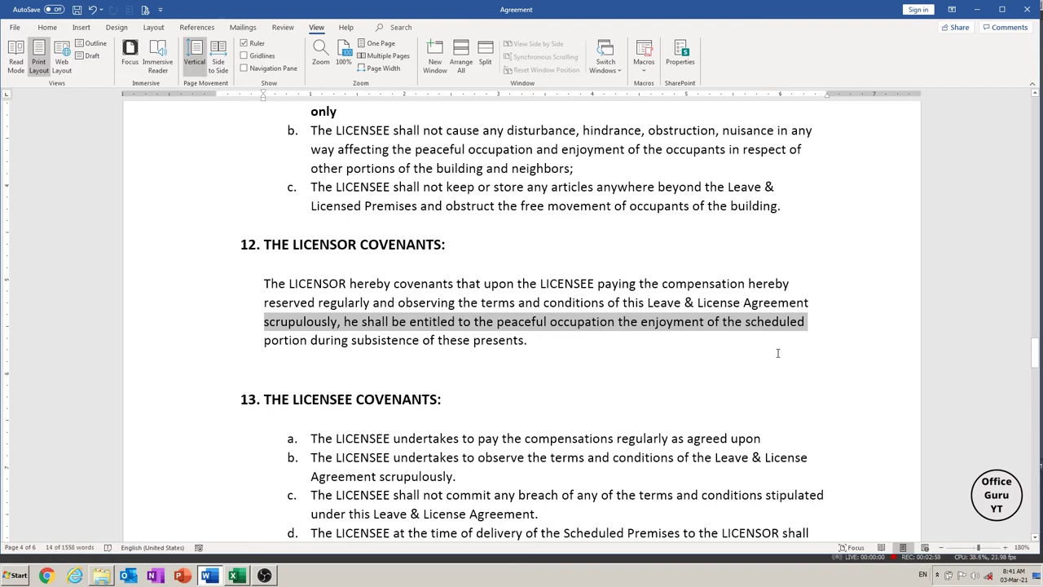
left_click(517, 357)
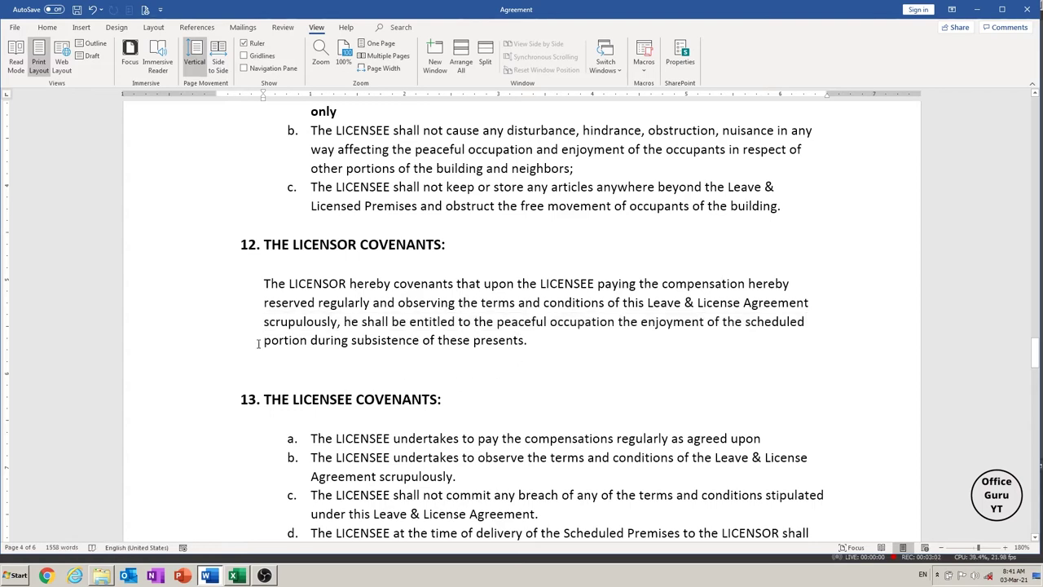
left_click(263, 283)
left_click_drag(264, 283, 479, 299)
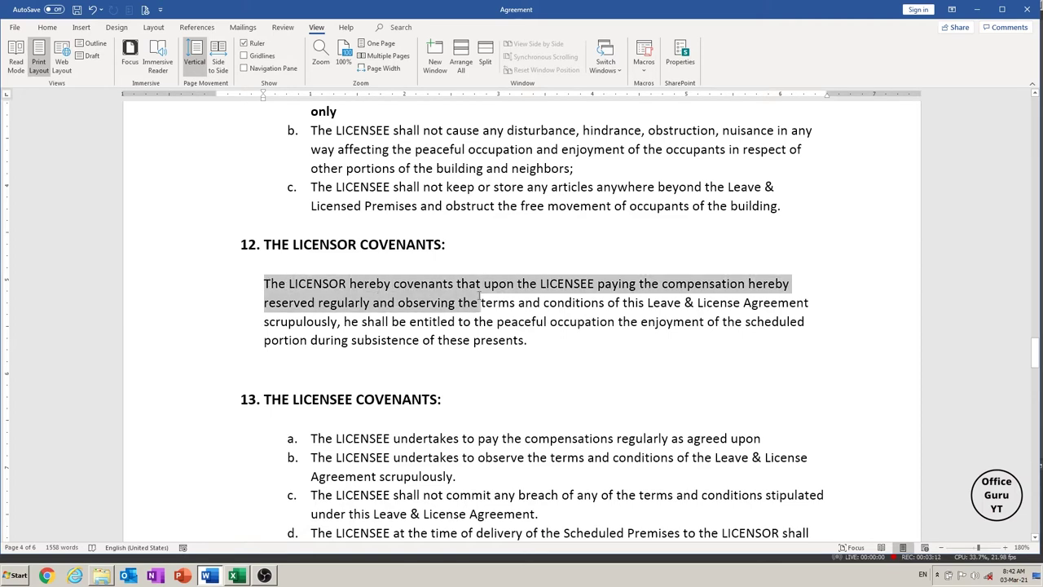
left_click_drag(479, 298, 526, 341)
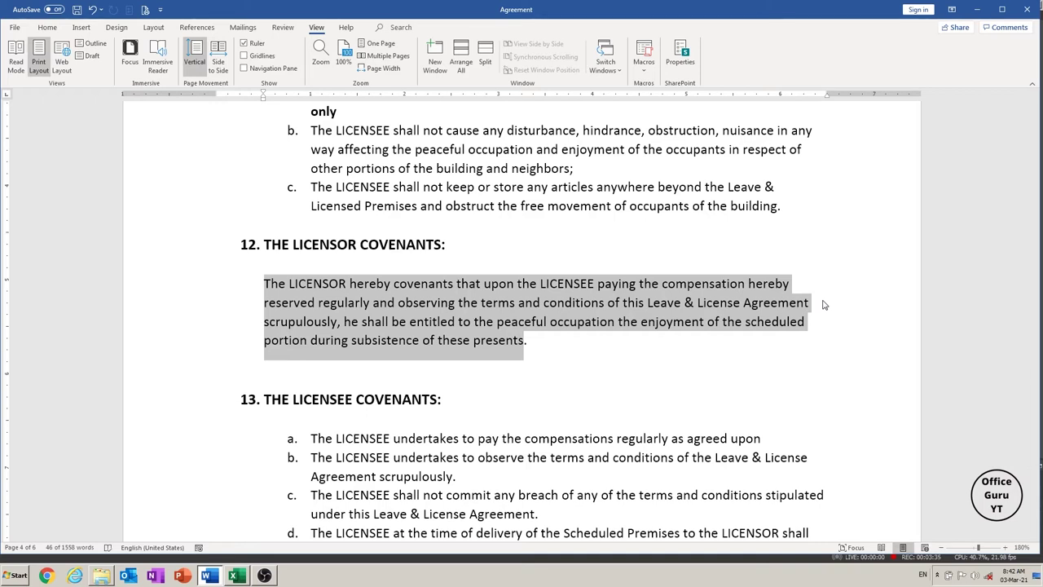
left_click(638, 369)
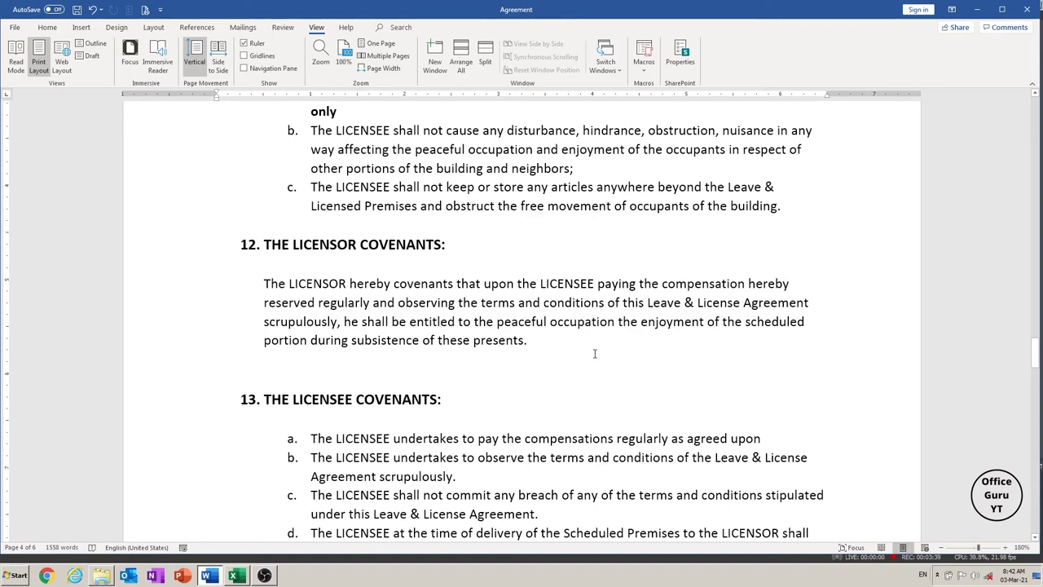
left_click(497, 323)
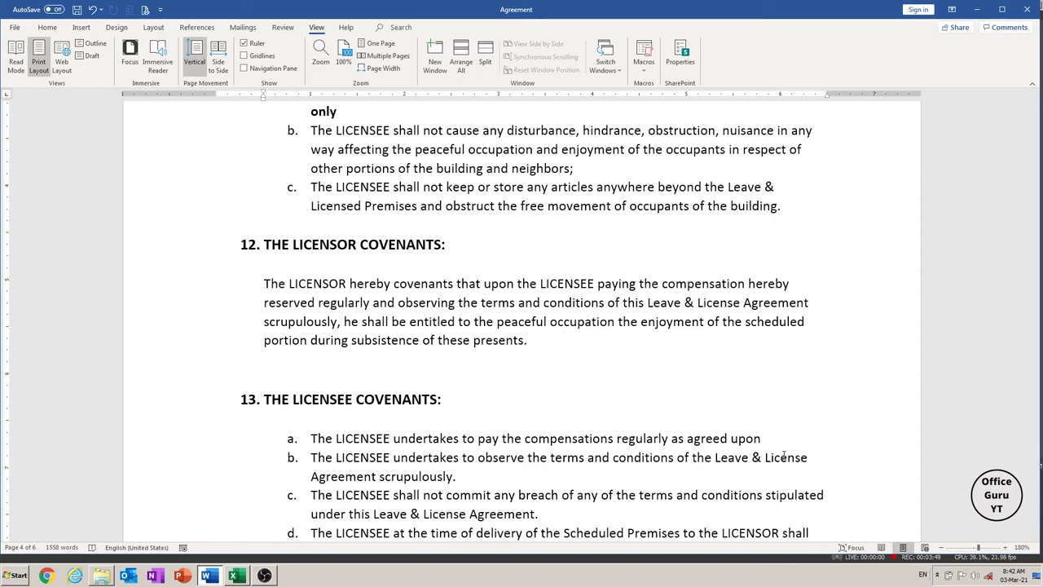
Step: Select the word 'peaceful', then clause 12's opening words, then the word 'hereby' with Ctrl+Shift+Right
key("ctrl+shift+Right")
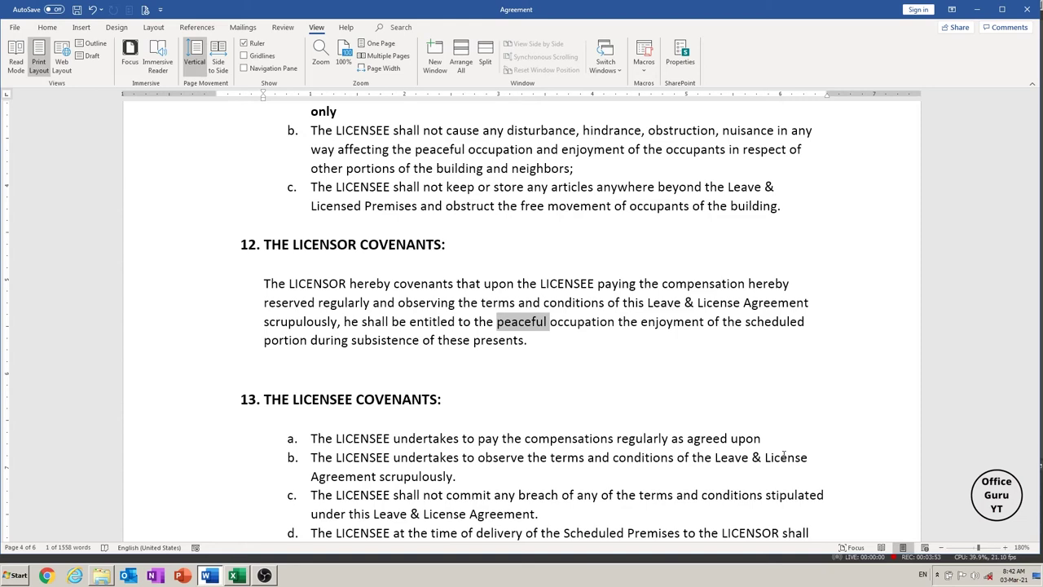
left_click(264, 285)
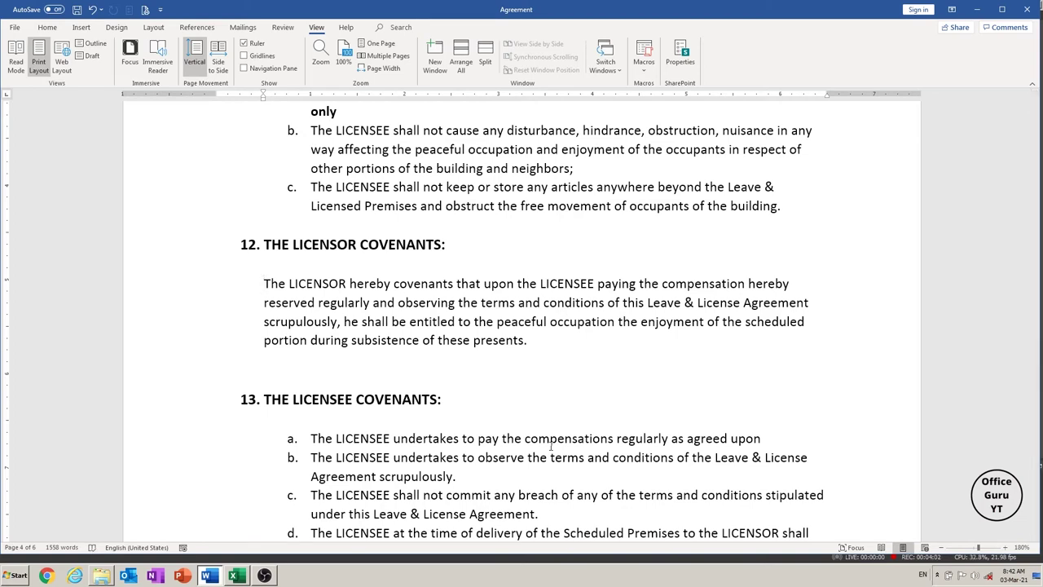
key("shift+Right")
key("shift+Right")
key("shift+Right")
key("shift+Right")
key("shift+Right")
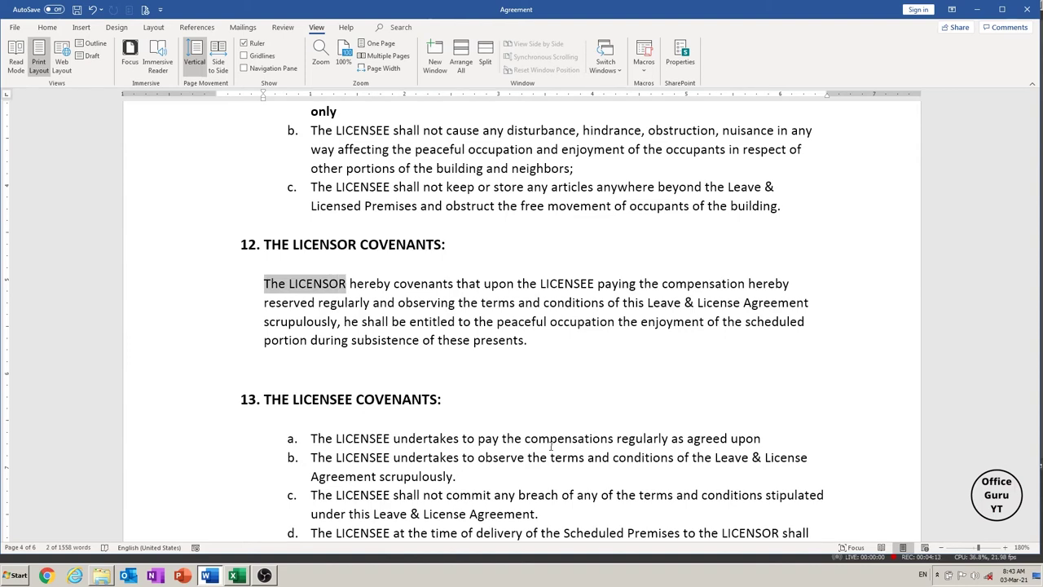
left_click(351, 283)
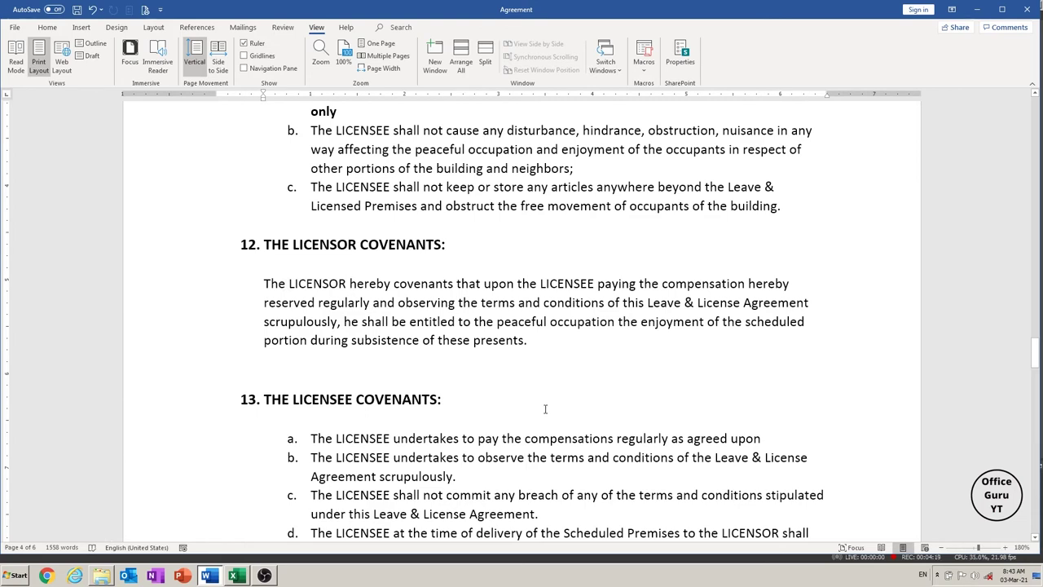
key("ctrl+shift+Right")
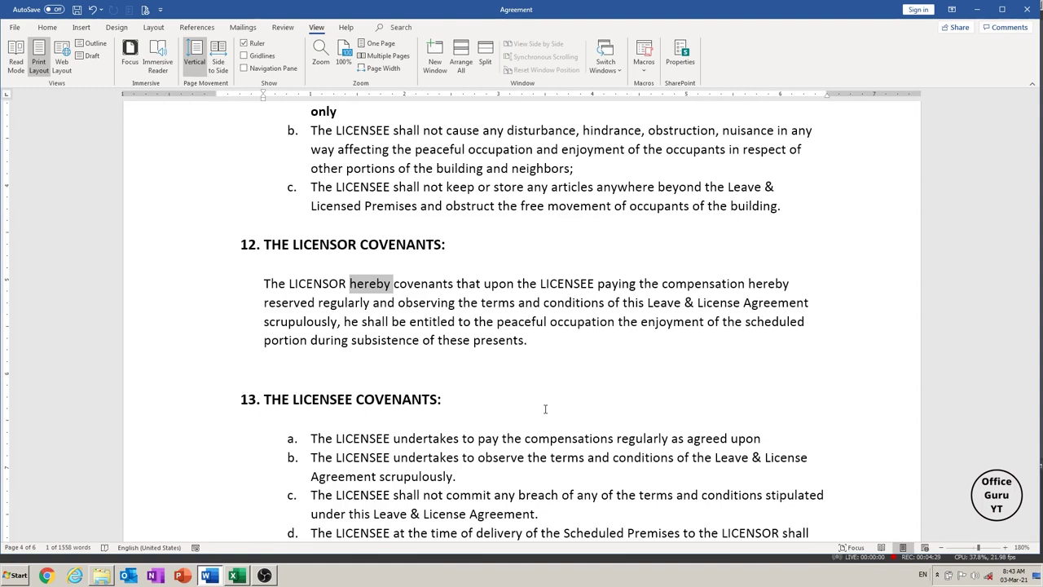
Step: Delete the word 'hereby', then undo to restore it
key("Delete")
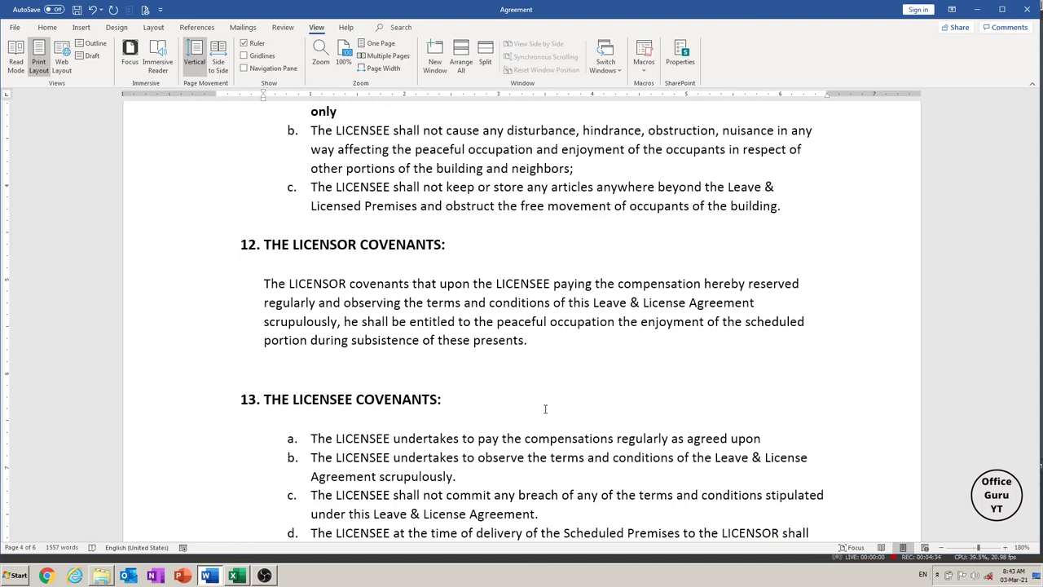
key("ctrl+z")
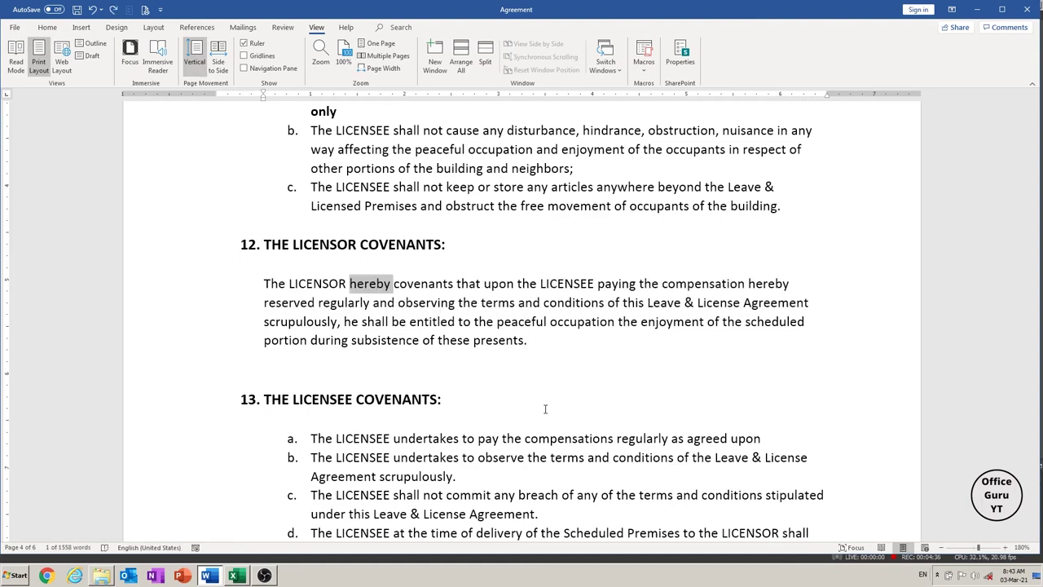
key("Right")
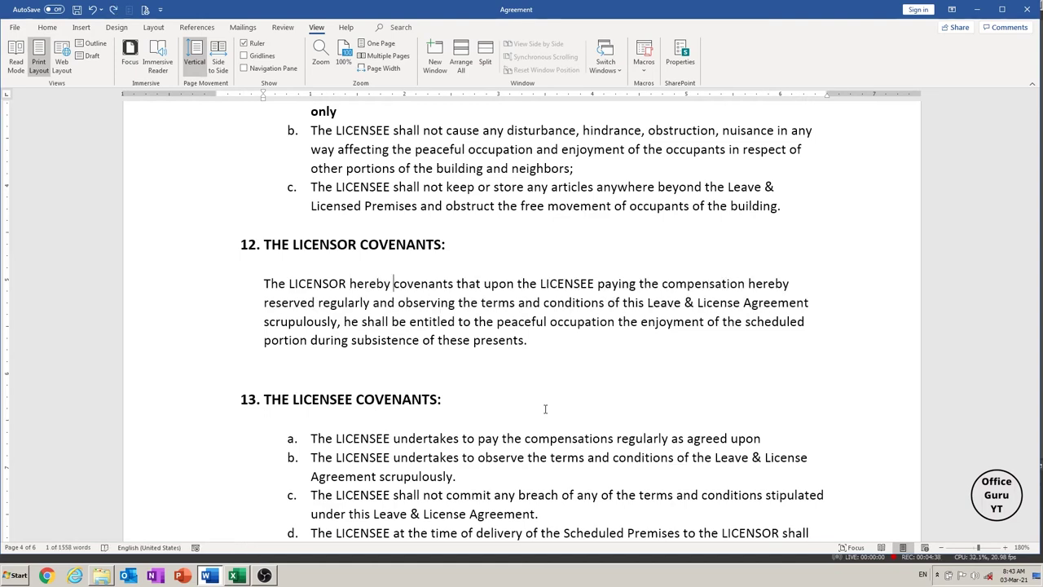
Step: Select the word 'observing', then put the insertion point back after 'peaceful'
key("ctrl+Left")
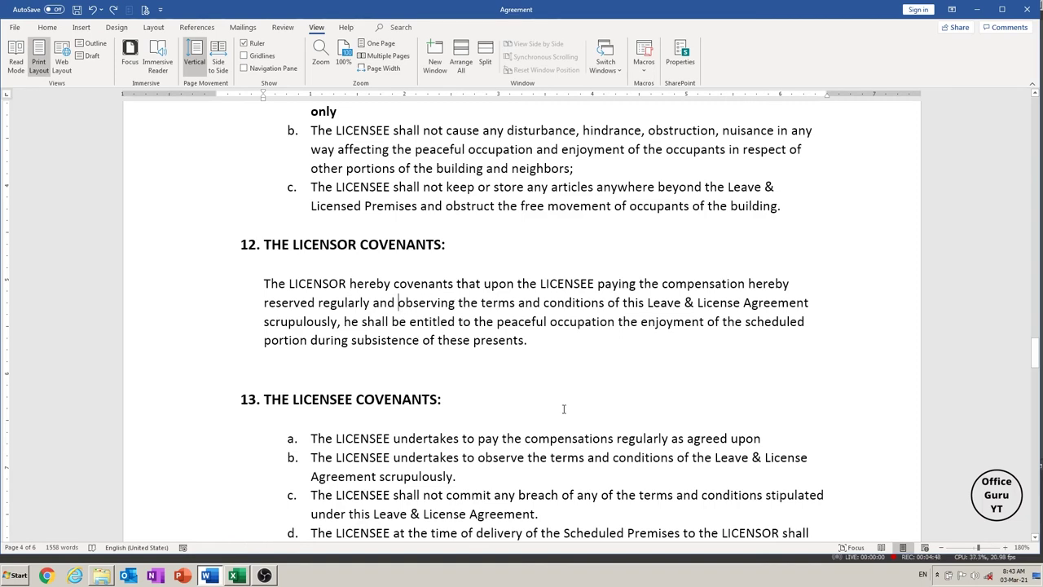
key("ctrl+shift+Right")
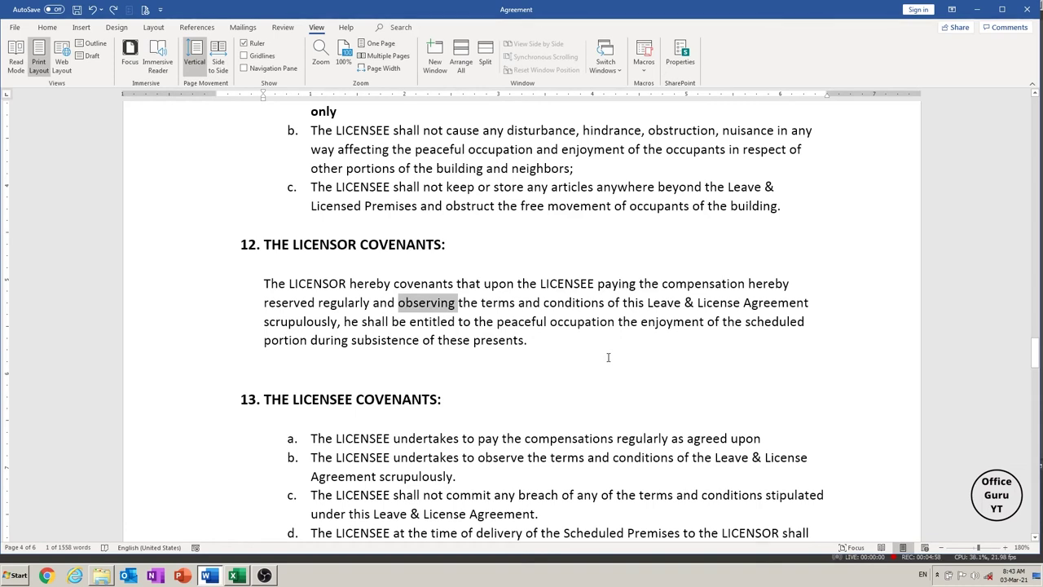
left_click(546, 321)
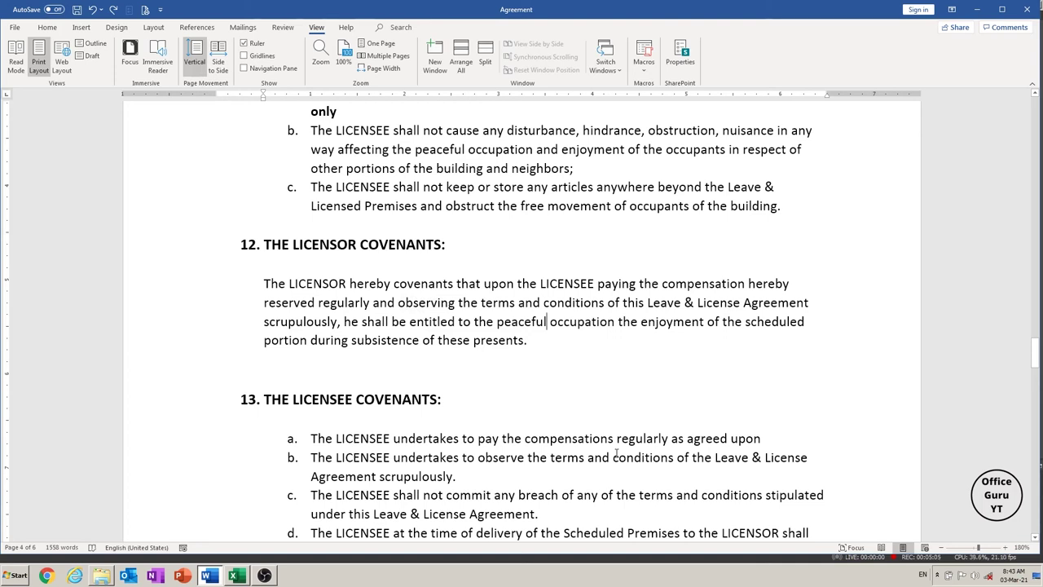
key("ctrl+shift+Left")
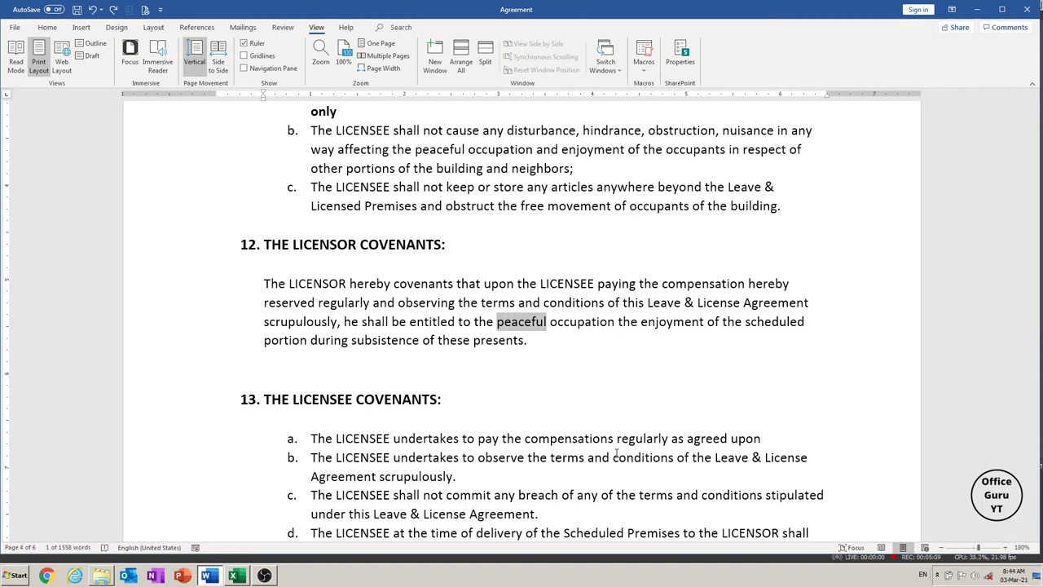
key("Right")
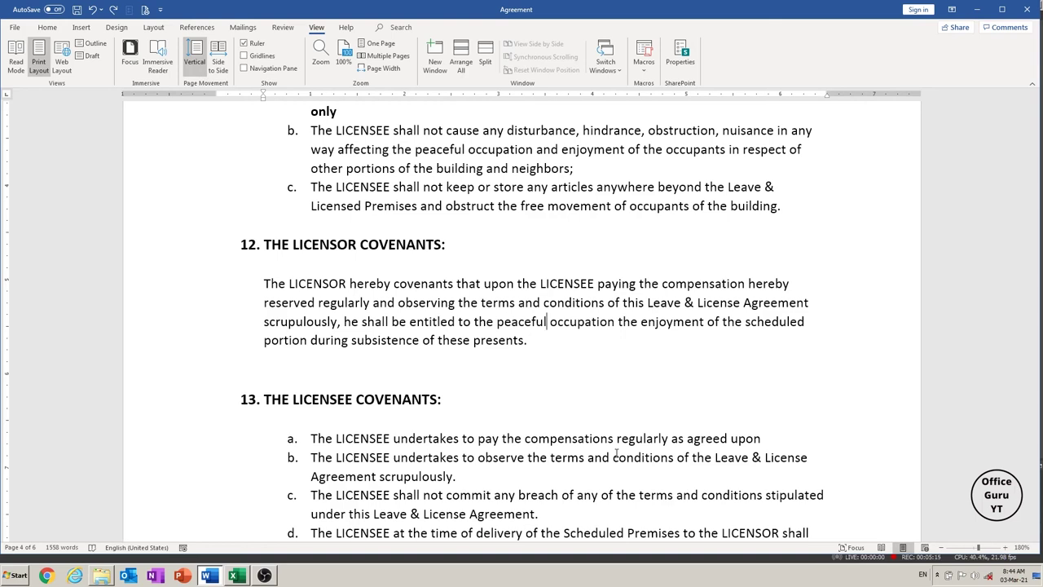
key("ctrl+Left")
key("ctrl+Left")
key("ctrl+Left")
key("ctrl+Left")
key("ctrl+Left")
key("ctrl+Left")
key("ctrl+Left")
key("ctrl+shift+Left")
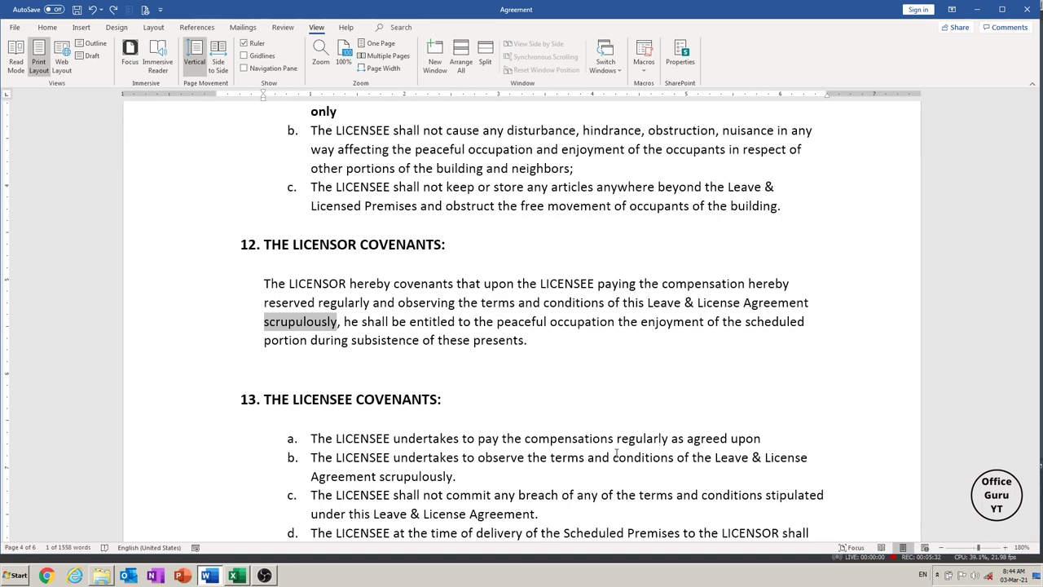
key("Up")
key("Up")
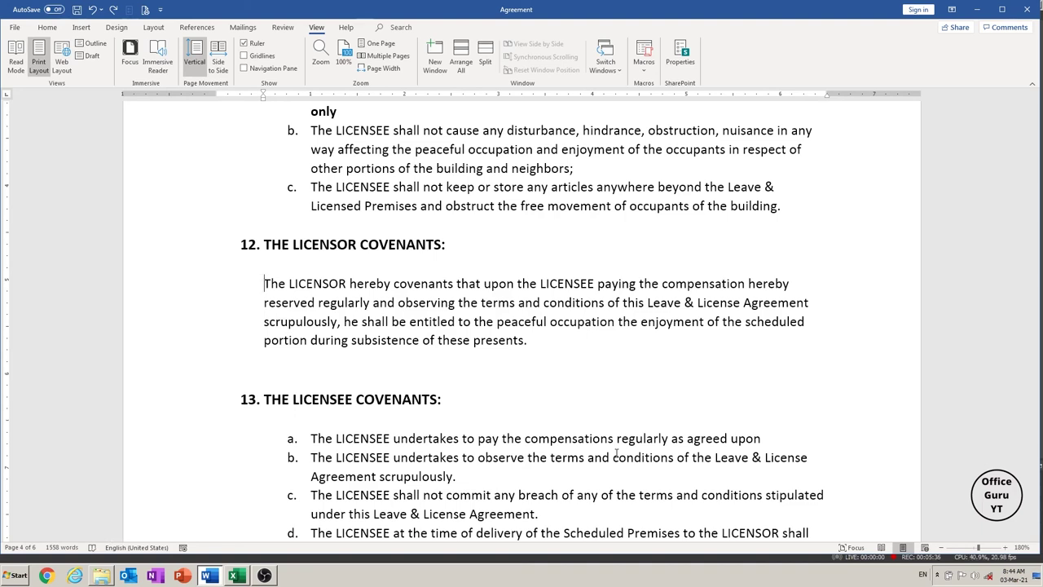
left_click_drag(261, 284, 791, 285)
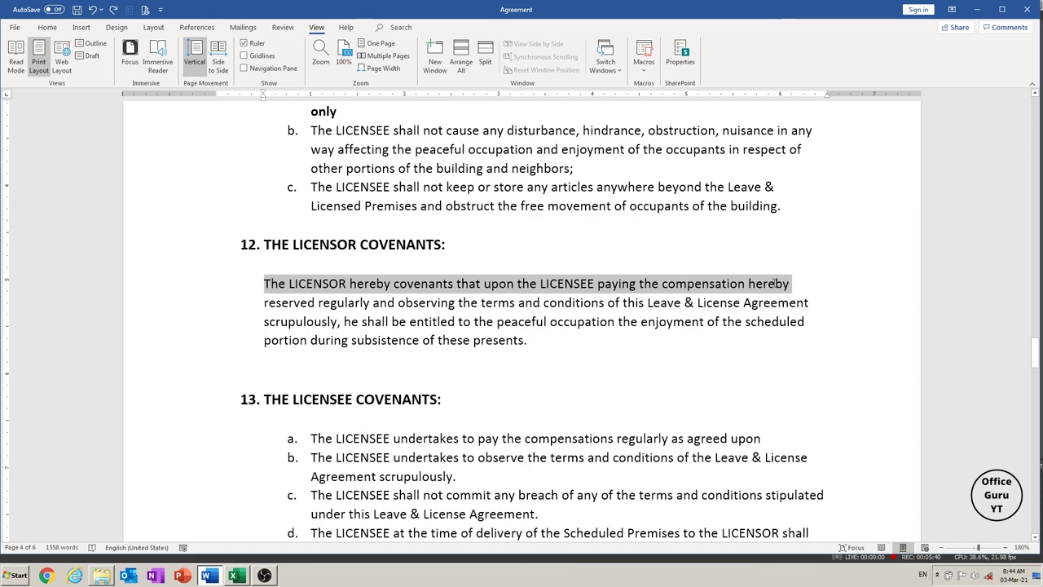
Step: Select clause 12 word by word from 'The', then the whole 46-word paragraph with Ctrl+Shift+Down
left_click(724, 376)
left_click(263, 283)
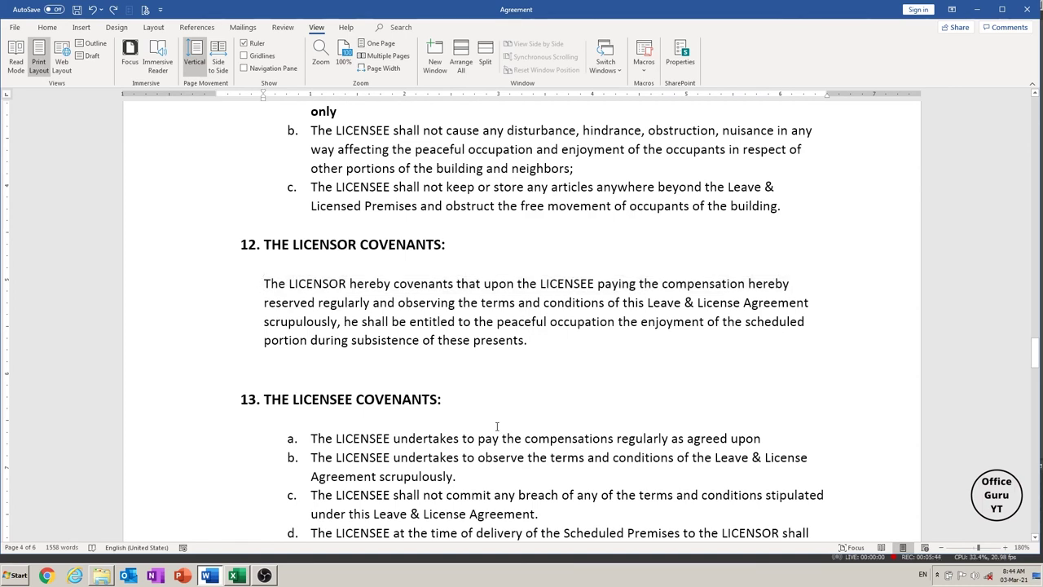
key("ctrl+shift+Right")
key("ctrl+shift+Right")
key("ctrl+shift+Right")
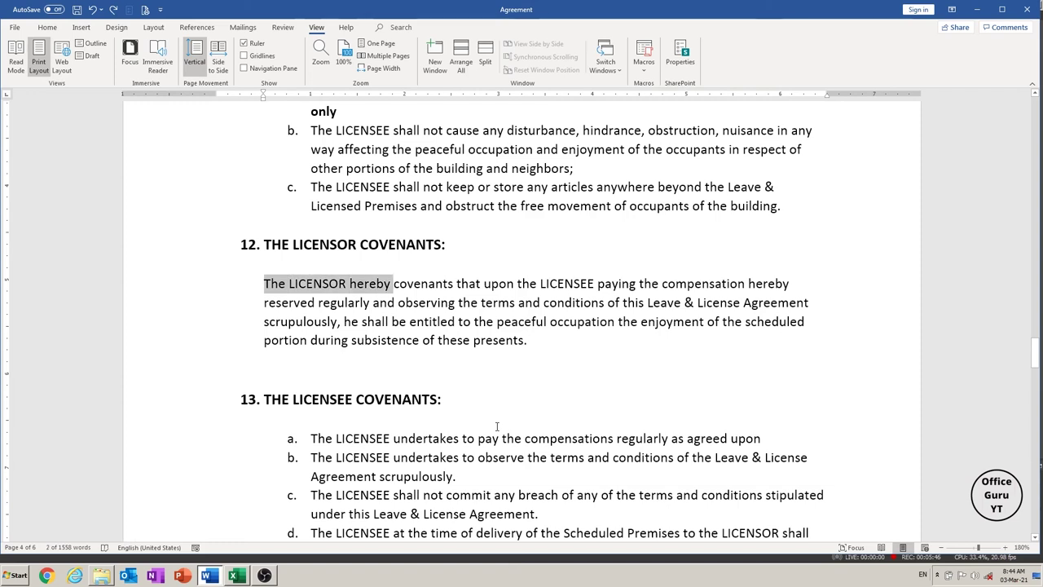
key("ctrl+shift+Right")
key("ctrl+shift+Right")
key("ctrl+shift+Right")
key("ctrl+shift+Right")
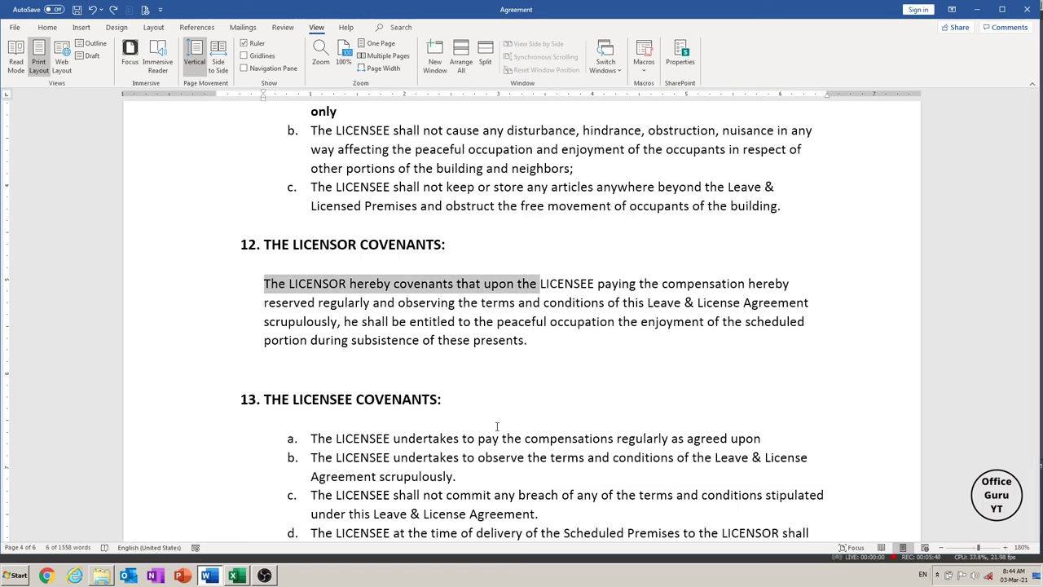
key("ctrl+shift+Right")
key("ctrl+shift+Right")
key("ctrl+shift+Right")
key("ctrl+shift+Right")
key("ctrl+shift+Right")
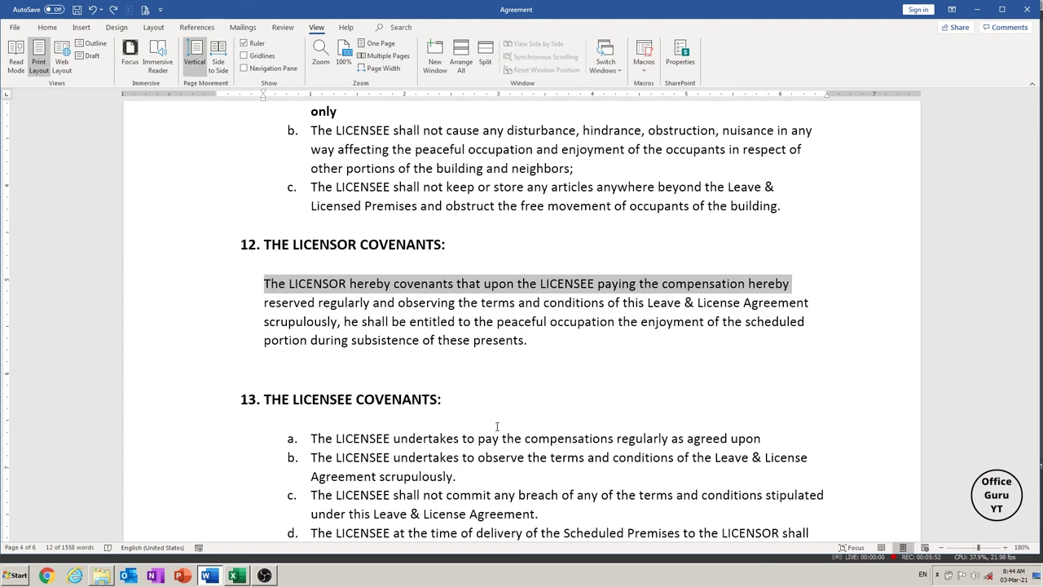
key("Left")
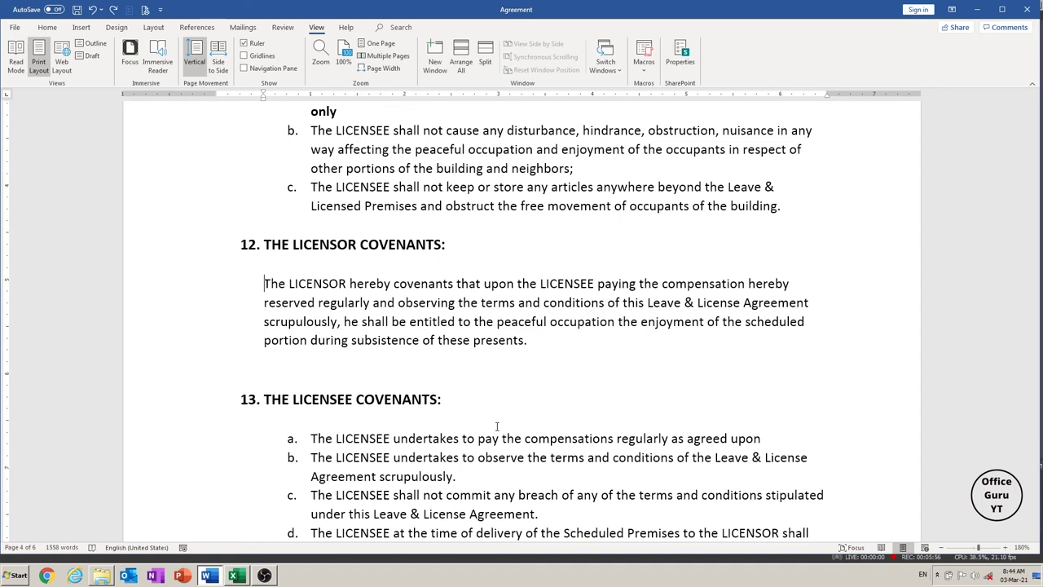
key("ctrl+shift+Down")
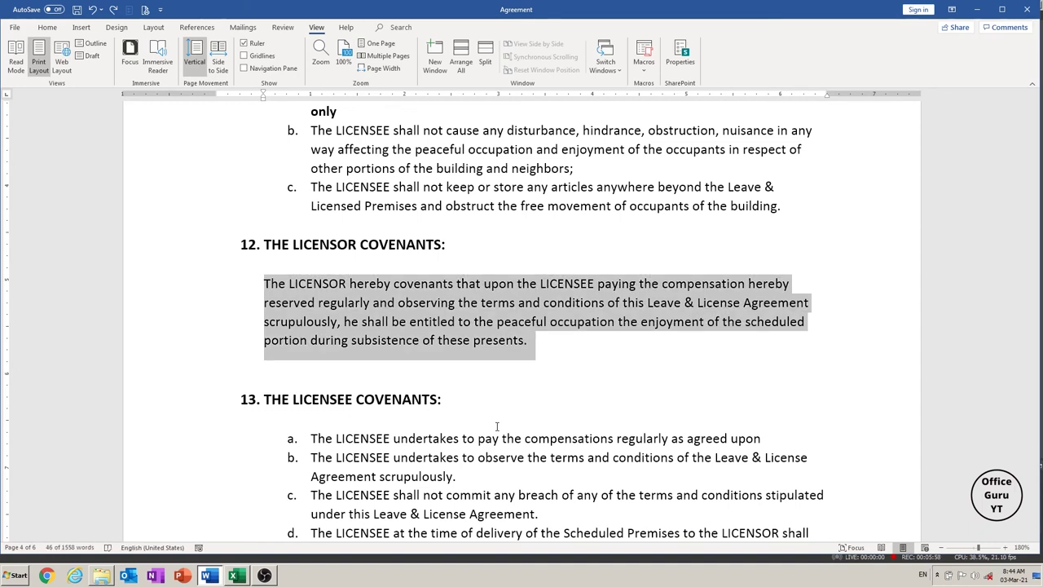